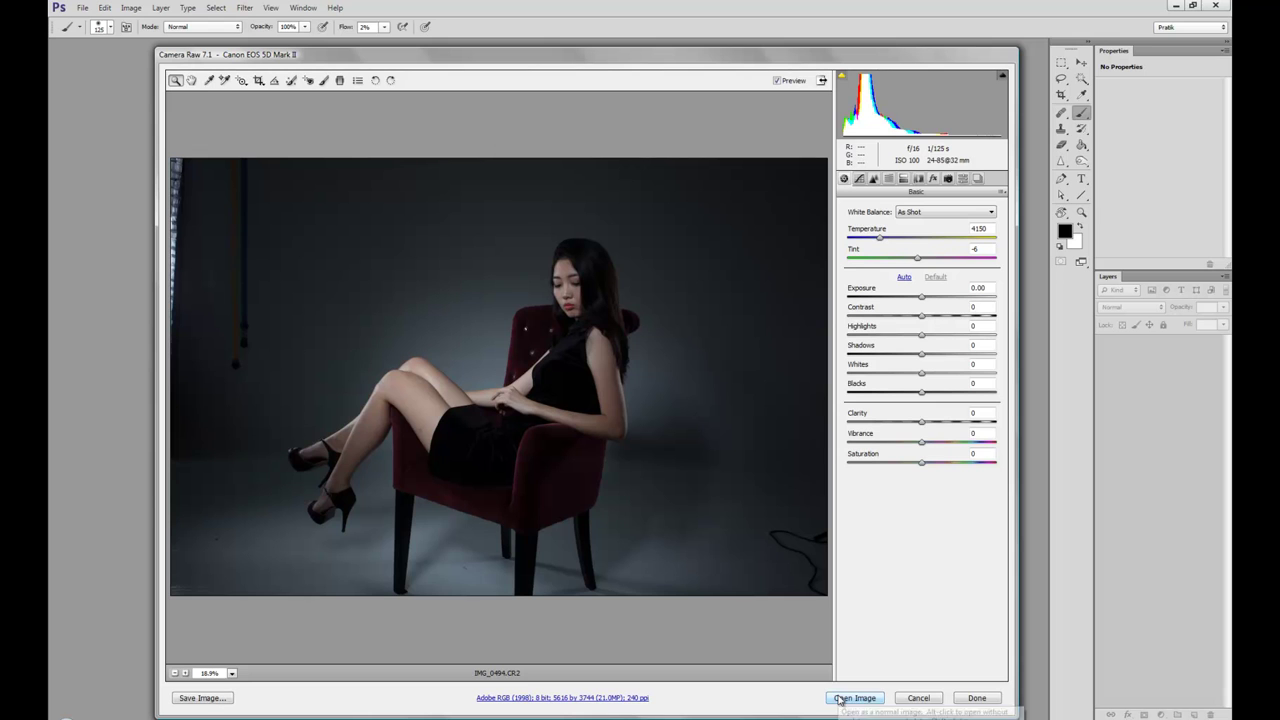
# Step: Open the raw photo IMG_0494 from Camera Raw as a smart object with Open Object
pyautogui.press('shift')
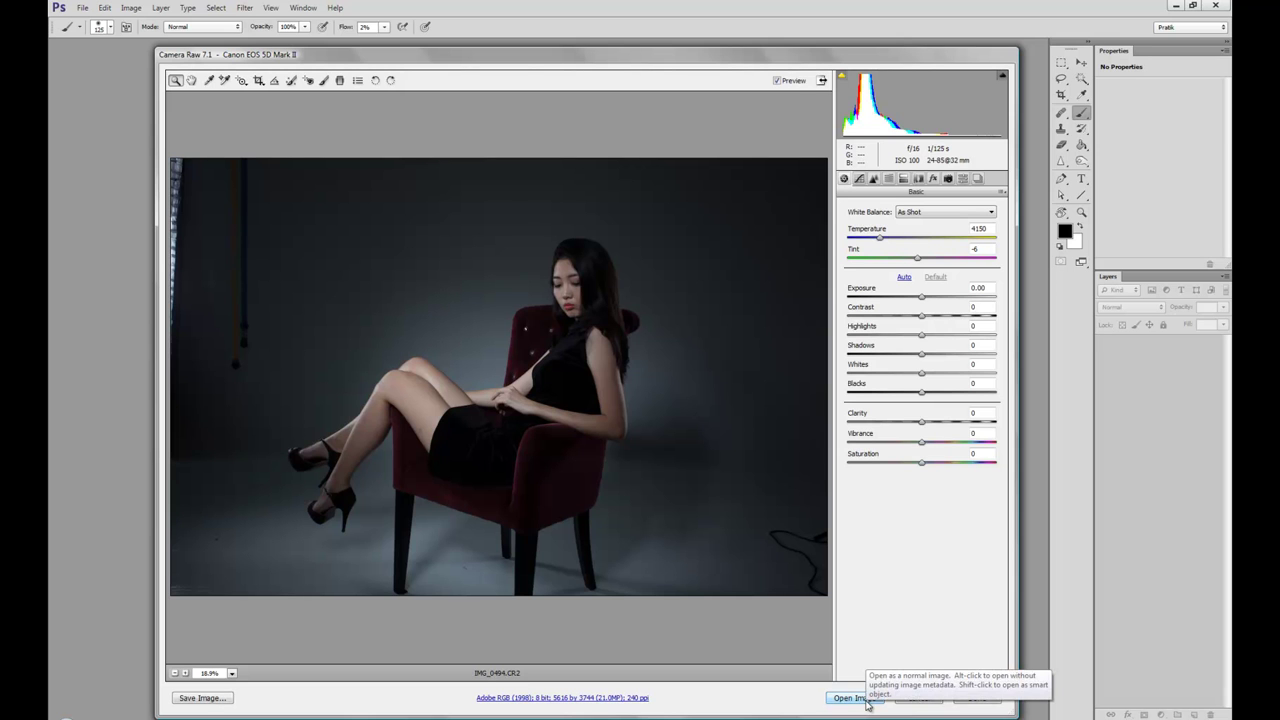
pyautogui.press('shift')
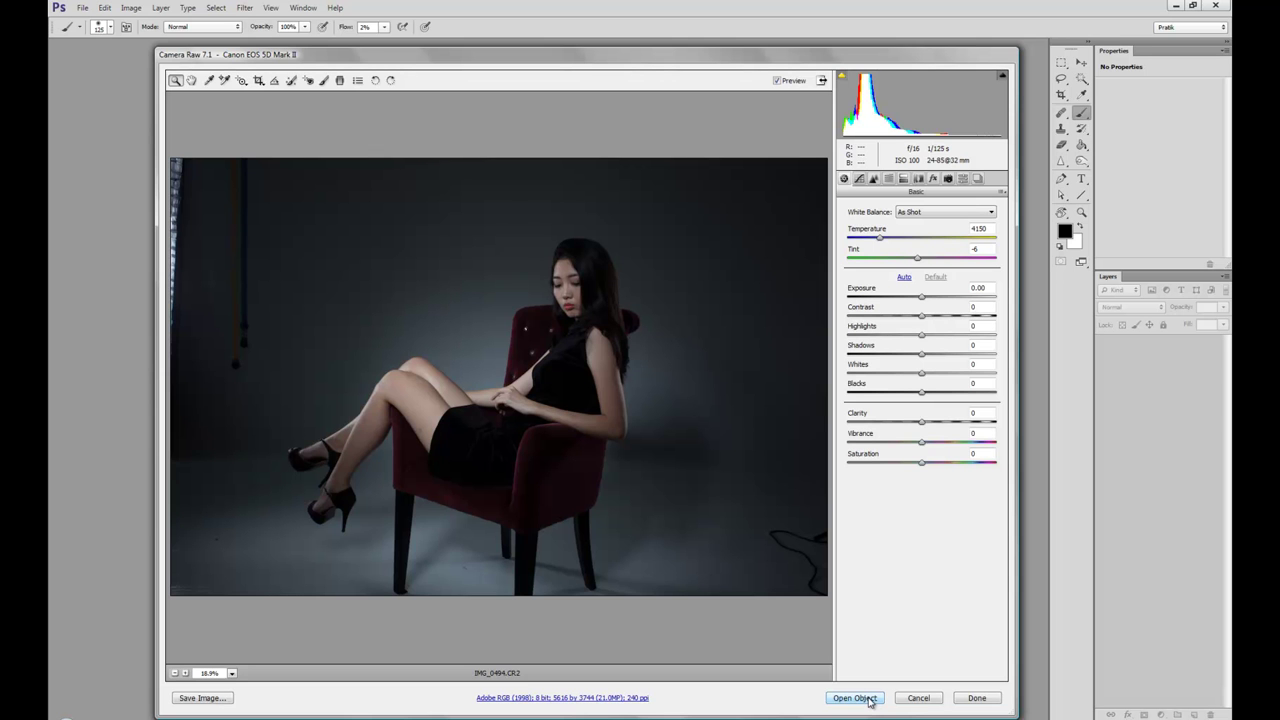
pyautogui.keyDown('shift'); pyautogui.click(855, 698); pyautogui.keyUp('shift')
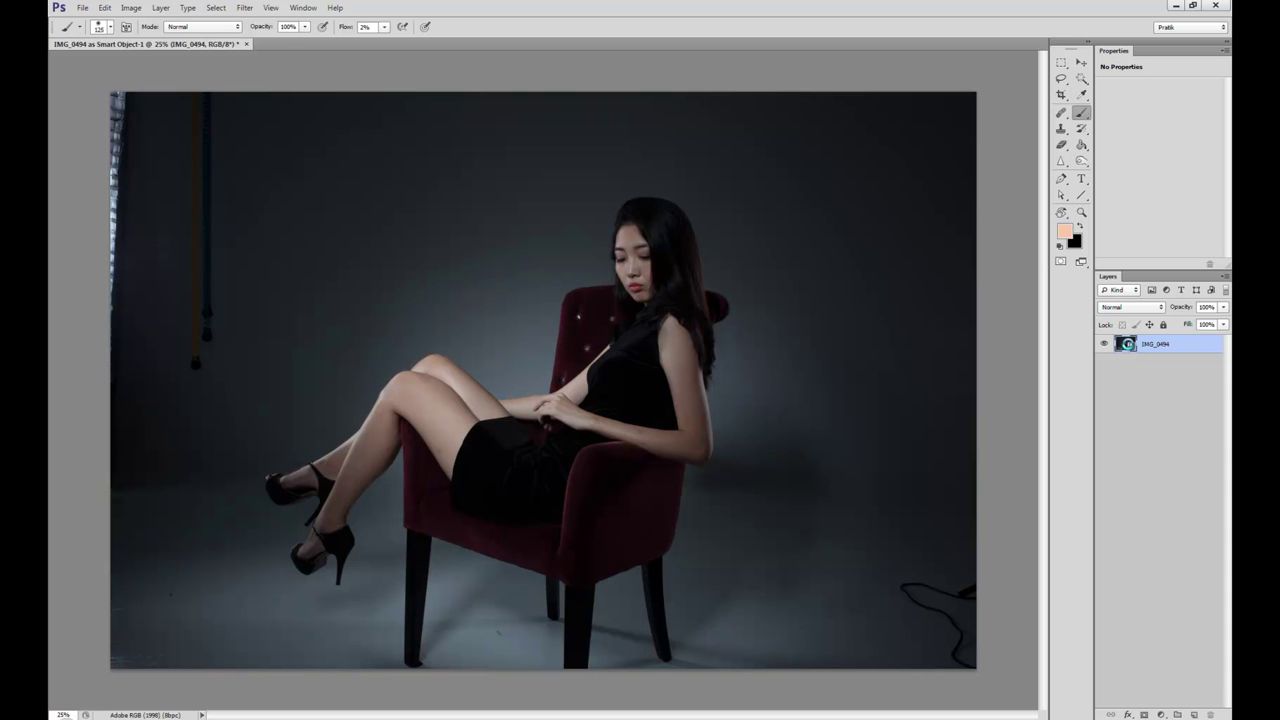
pyautogui.doubleClick(1128, 345)
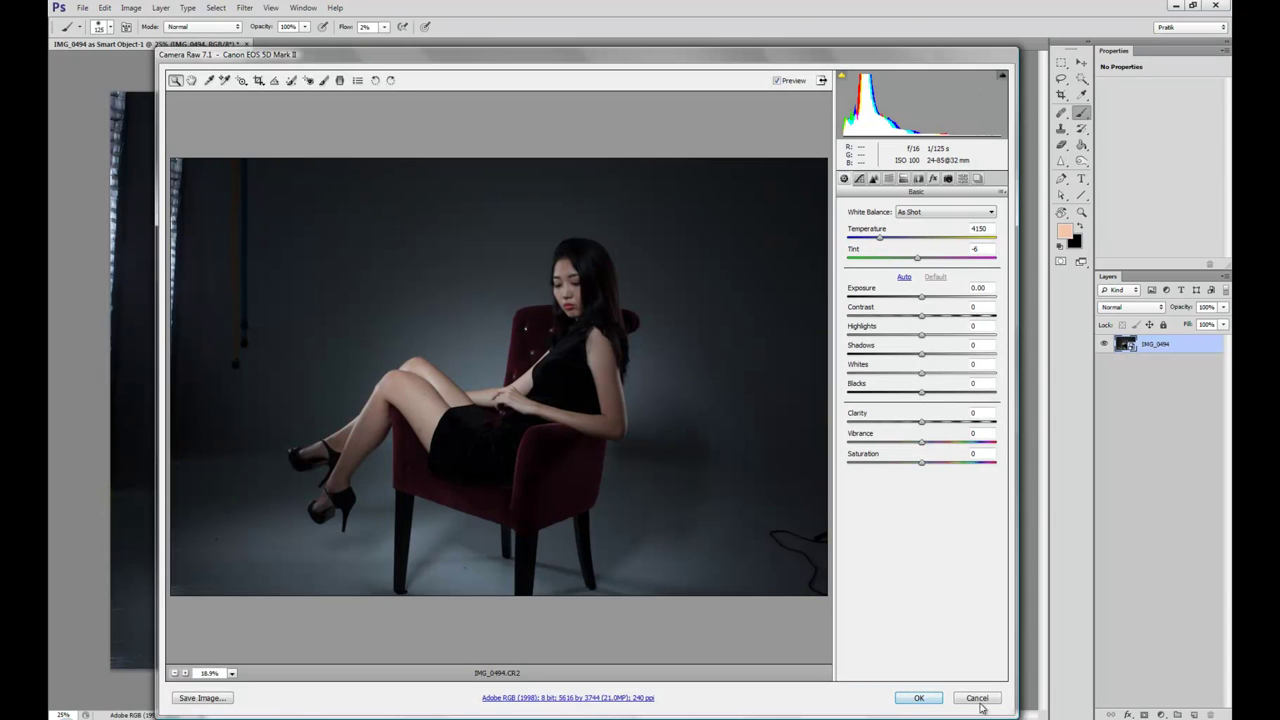
pyautogui.click(977, 698)
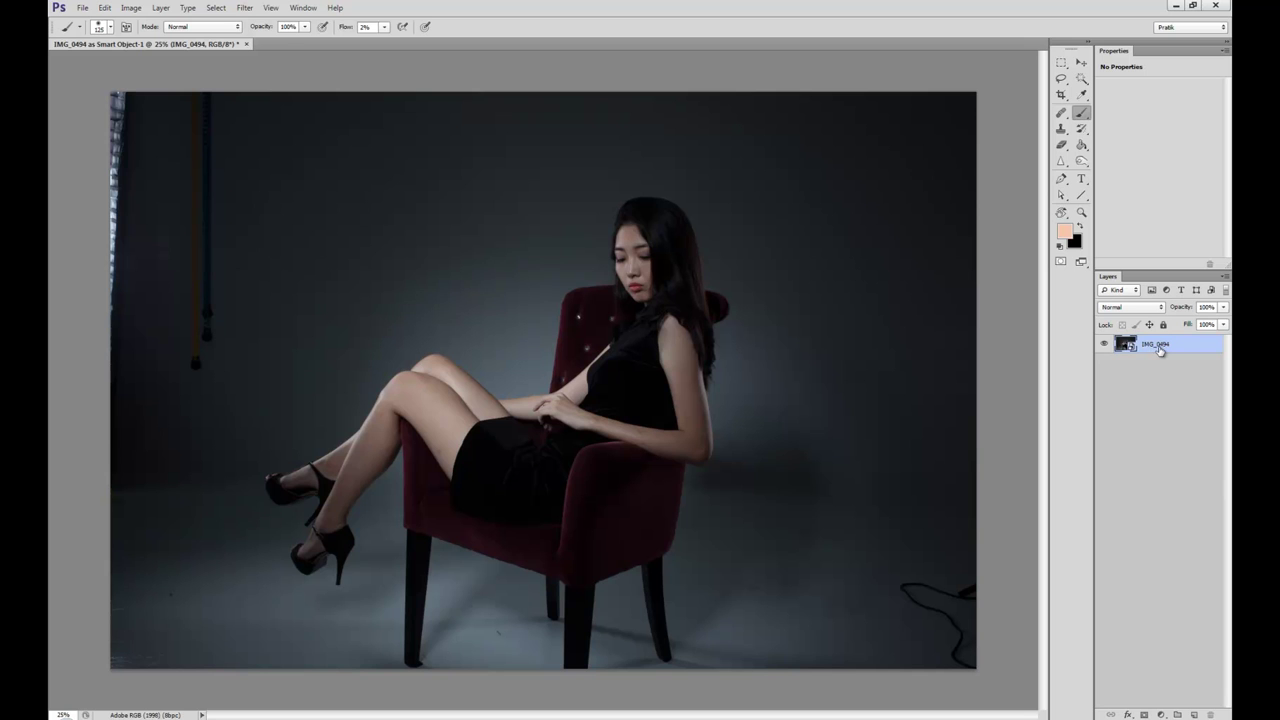
# Step: Duplicate the IMG_0494 layer with New Smart Object via Copy to create IMG_0494 copy
pyautogui.rightClick(1159, 347)
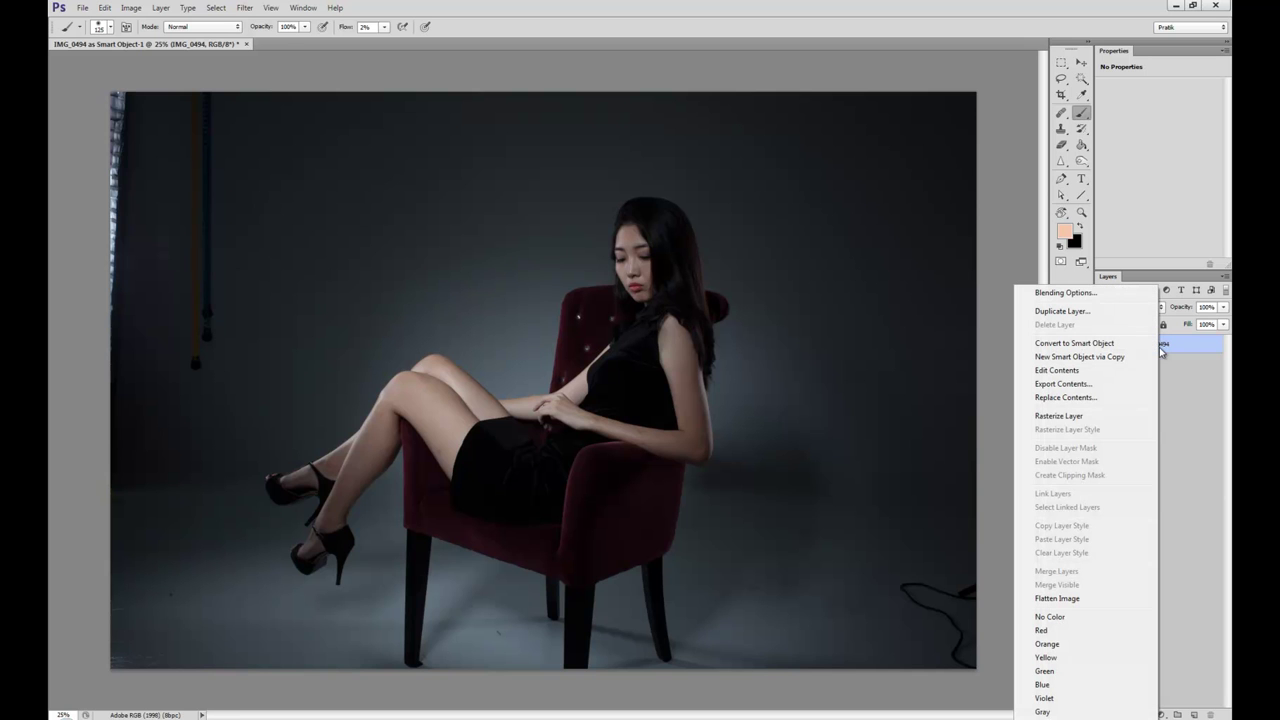
pyautogui.click(1109, 363)
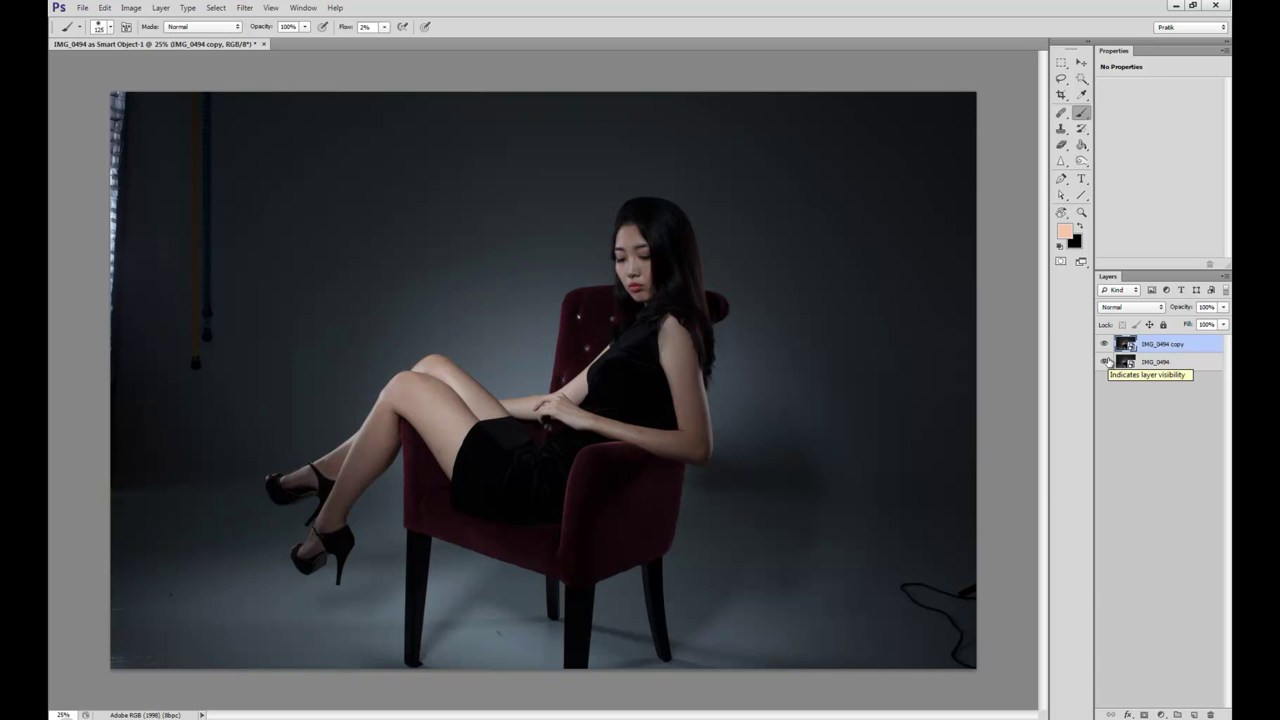
pyautogui.rightClick(1166, 364)
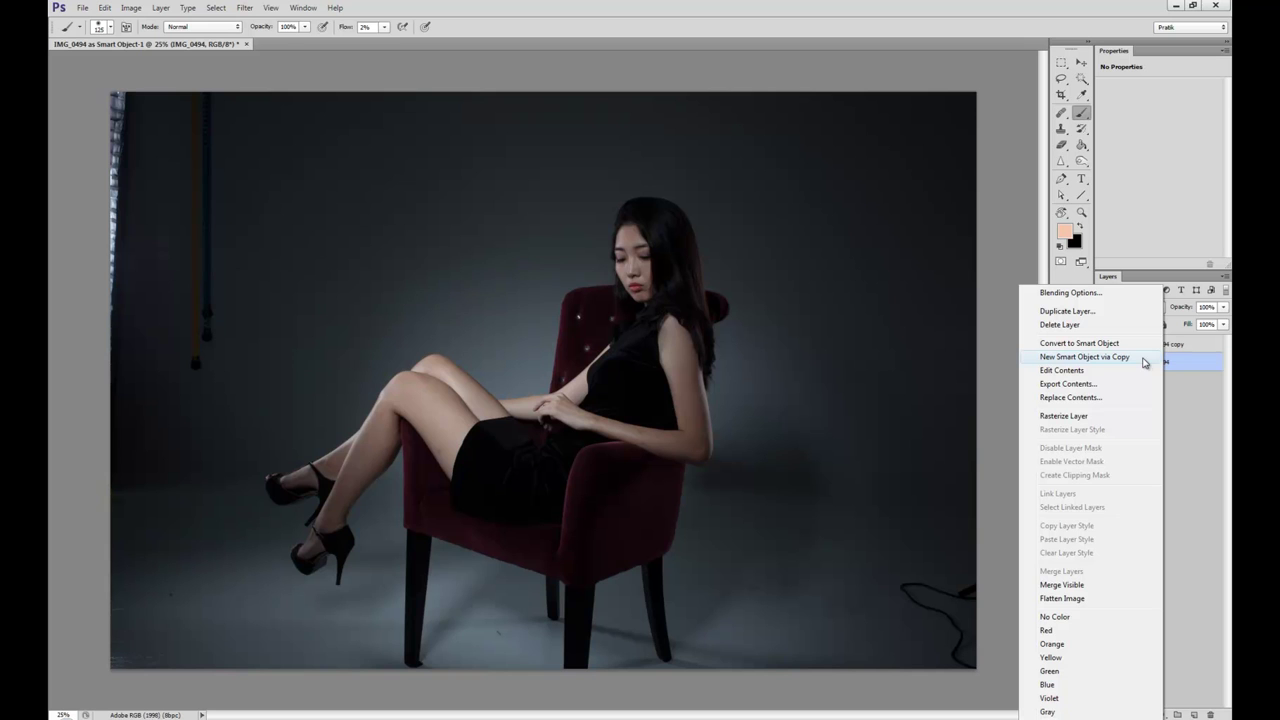
pyautogui.click(1148, 360)
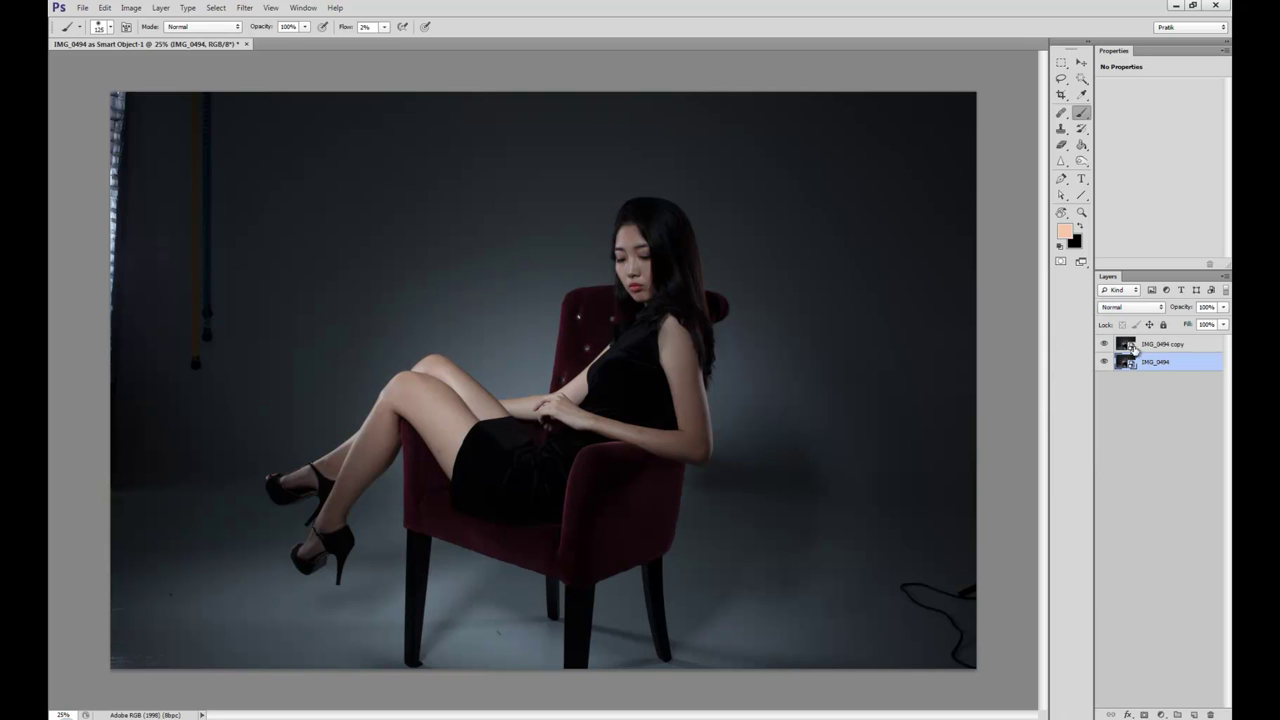
pyautogui.click(1129, 350)
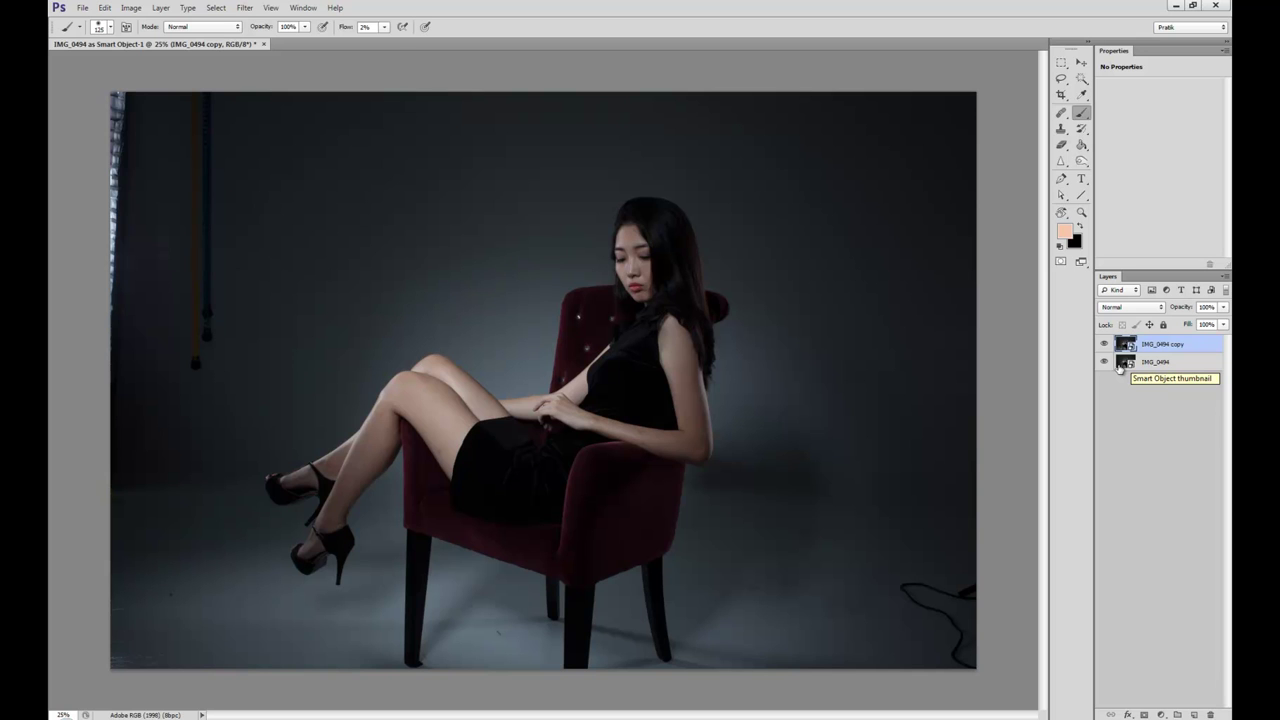
pyautogui.rightClick(1119, 361)
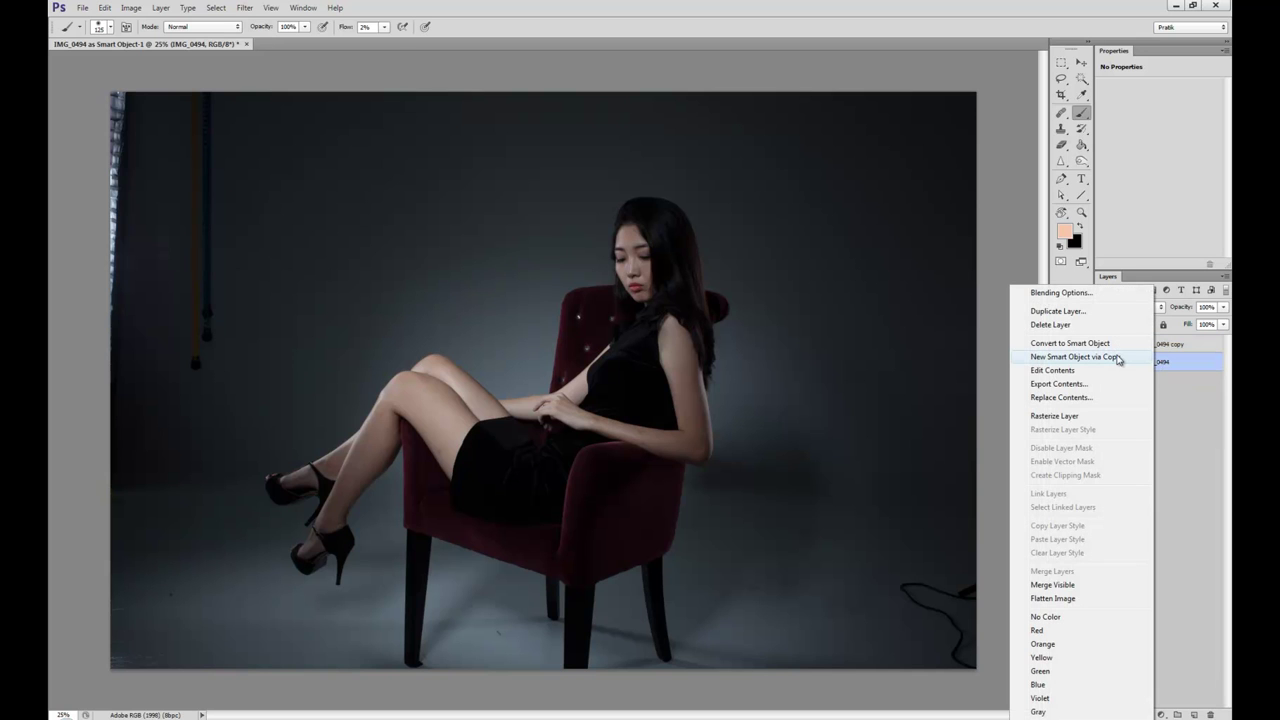
pyautogui.click(1118, 358)
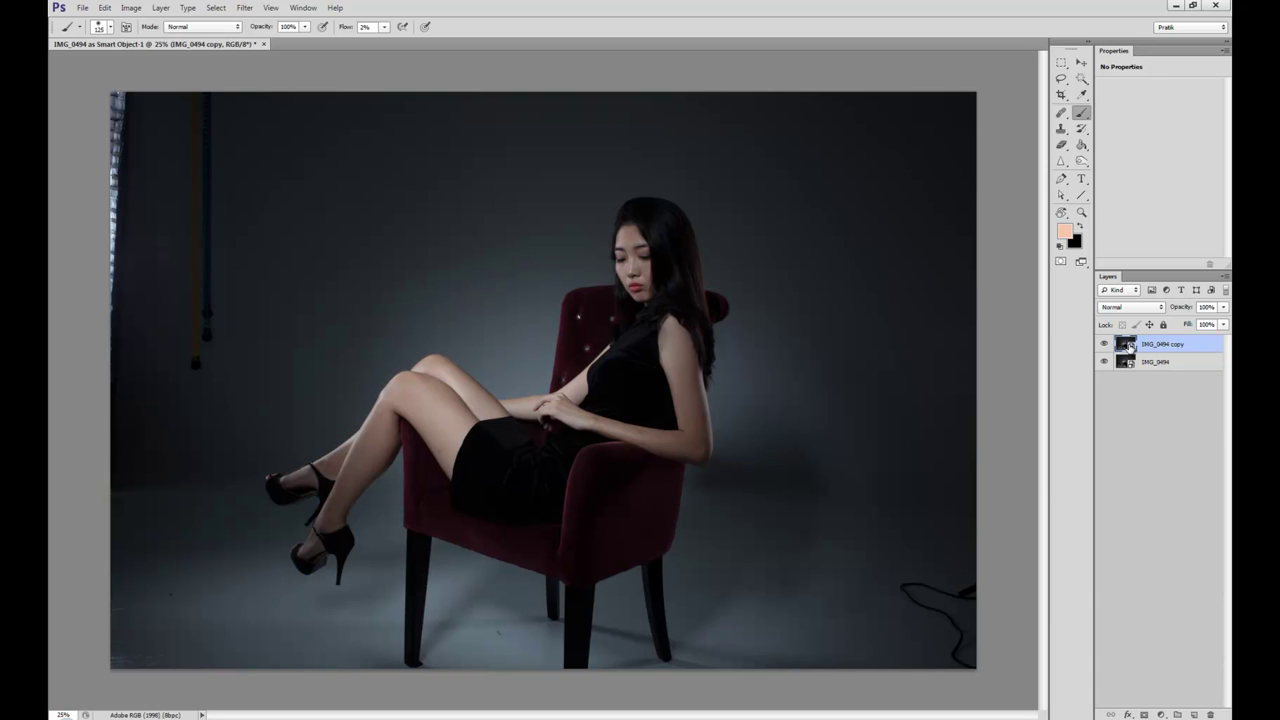
# Step: Raise the IMG_0494 copy's Camera Raw Exposure to +1.10 and apply it
pyautogui.doubleClick(1128, 345)
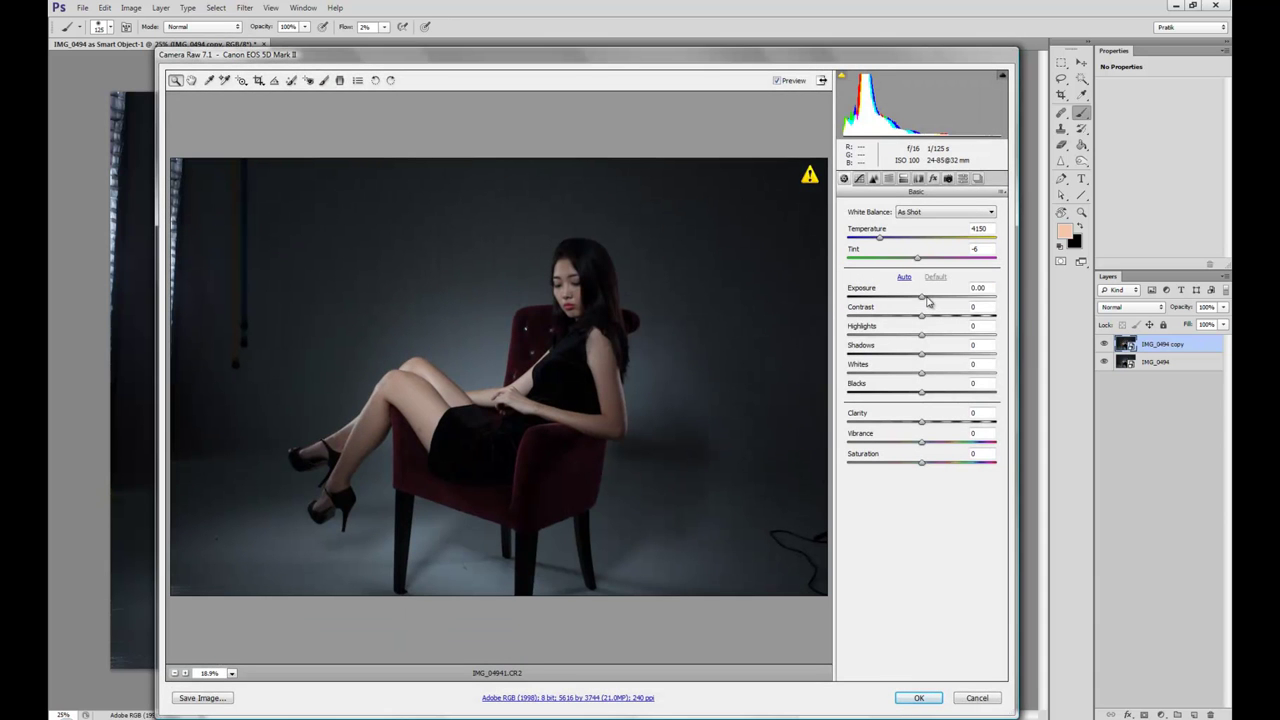
pyautogui.moveTo(927, 298); pyautogui.dragTo(938, 299)
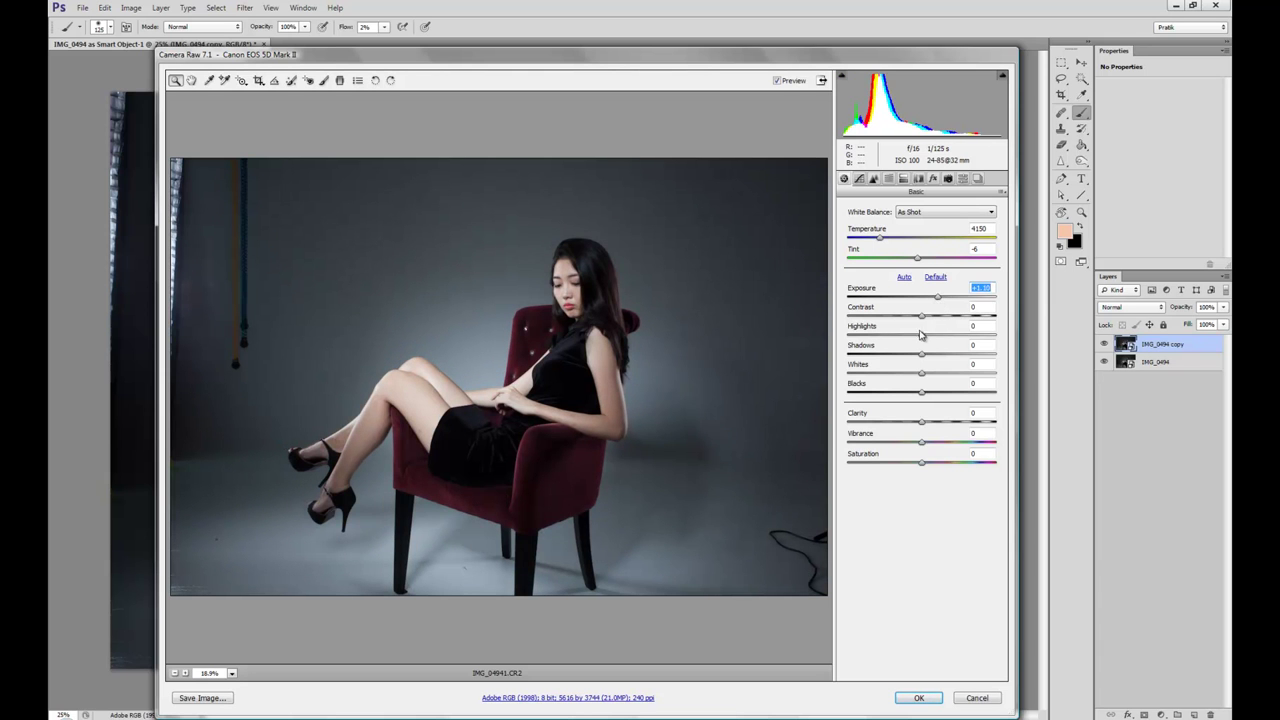
pyautogui.click(914, 699)
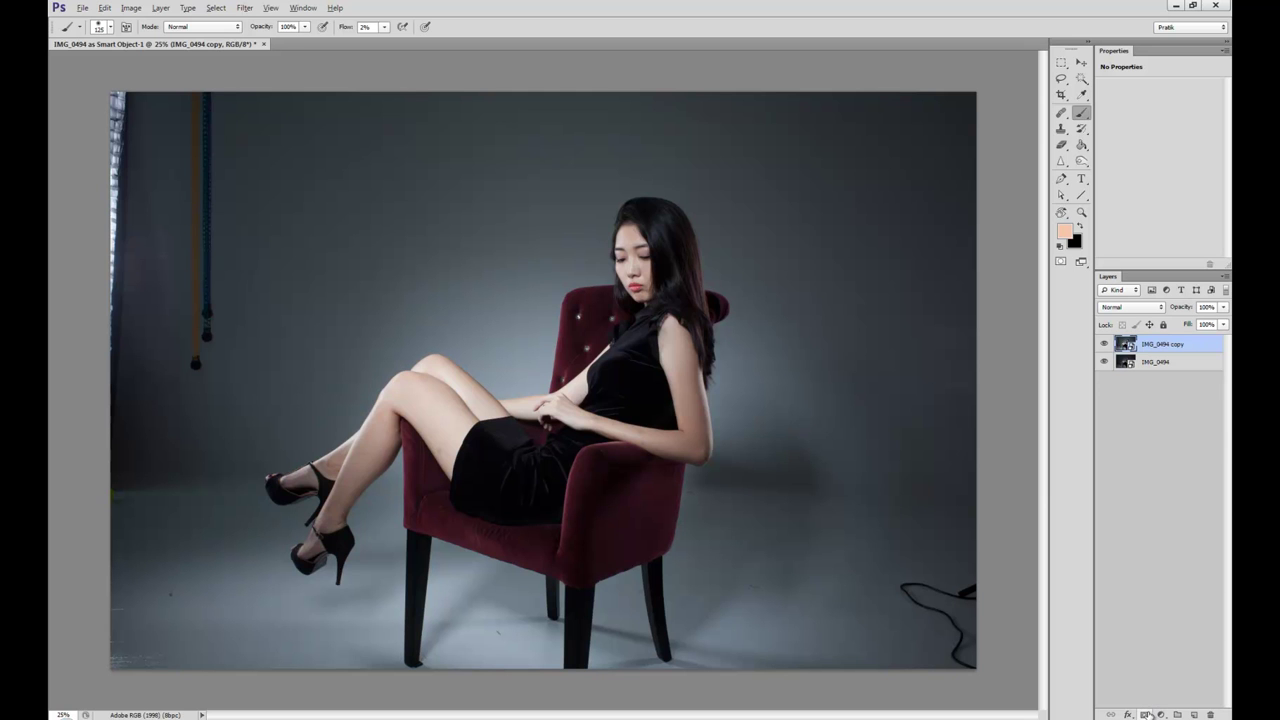
# Step: Add a black hide-all layer mask to IMG_0494 copy
pyautogui.keyDown('alt'); pyautogui.click(1145, 714); pyautogui.keyUp('alt')
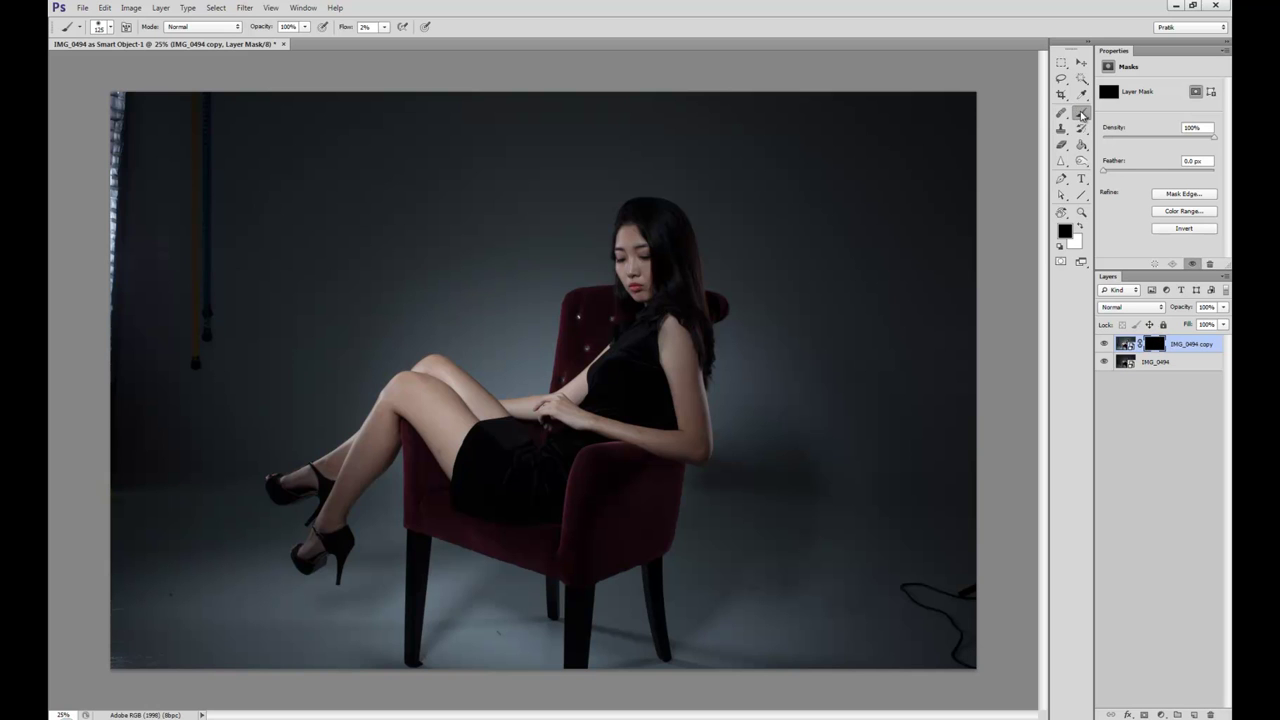
# Step: Set white as foreground and paint the brighter copy back over the model's face
pyautogui.click(1080, 228)
pyautogui.press(']')
# Step: Resize the brush to 200 and reveal the brighter copy along the lower leg
pyautogui.press(']')
pyautogui.press(']')
pyautogui.press(']')
pyautogui.press(']')
pyautogui.press(']')
pyautogui.moveTo(646, 238)
pyautogui.mouseDown()
pyautogui.moveTo(653, 309)
pyautogui.moveTo(645, 226)
pyautogui.moveTo(645, 284)
pyautogui.moveTo(677, 318)
pyautogui.moveTo(702, 444)
pyautogui.moveTo(692, 388)
pyautogui.moveTo(699, 443)
pyautogui.moveTo(640, 435)
pyautogui.moveTo(694, 417)
pyautogui.moveTo(700, 444)
pyautogui.moveTo(688, 378)
pyautogui.moveTo(665, 441)
pyautogui.moveTo(684, 406)
pyautogui.moveTo(671, 338)
pyautogui.moveTo(693, 442)
pyautogui.moveTo(646, 418)
pyautogui.mouseUp()
pyautogui.press('[')
pyautogui.press('[')
pyautogui.press('[')
pyautogui.press(']')
pyautogui.press(']')
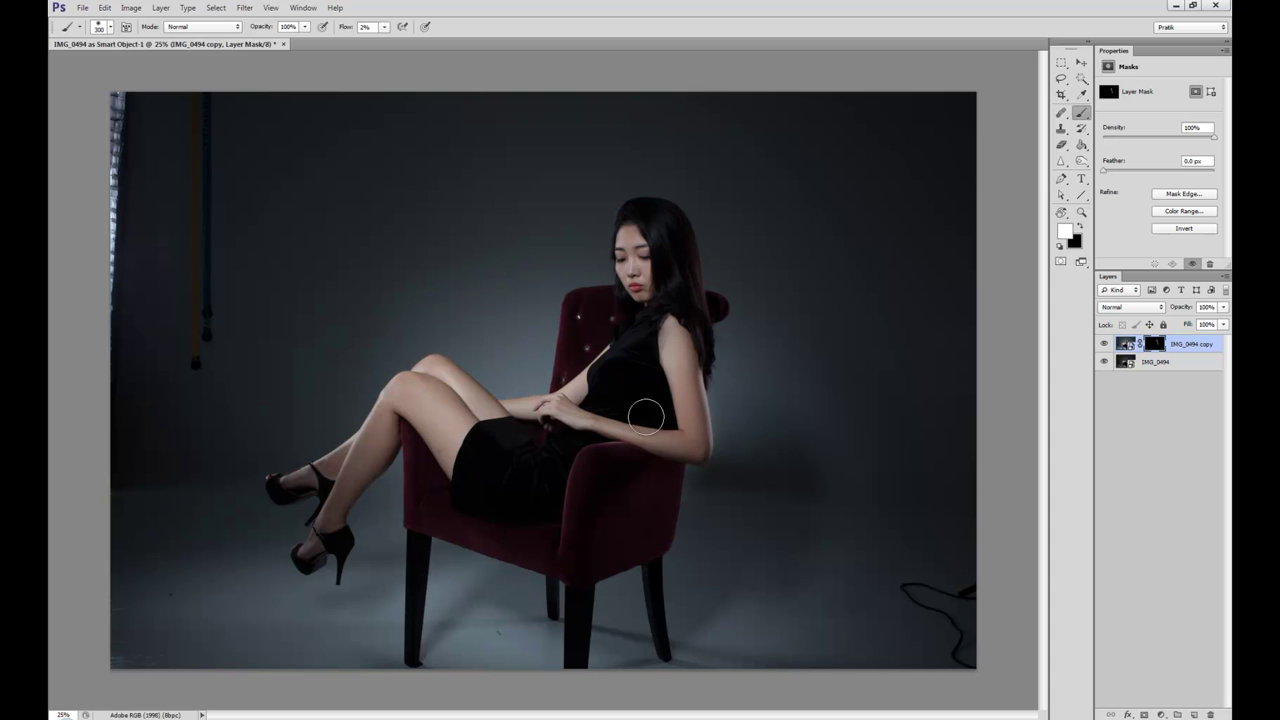
pyautogui.press('[')
pyautogui.moveTo(344, 471)
pyautogui.mouseDown()
pyautogui.moveTo(323, 540)
pyautogui.moveTo(373, 439)
pyautogui.moveTo(330, 523)
pyautogui.moveTo(381, 431)
pyautogui.moveTo(395, 440)
pyautogui.moveTo(362, 481)
pyautogui.moveTo(367, 433)
pyautogui.moveTo(305, 560)
pyautogui.moveTo(354, 460)
pyautogui.moveTo(300, 482)
pyautogui.moveTo(354, 452)
pyautogui.moveTo(360, 467)
pyautogui.moveTo(388, 453)
pyautogui.moveTo(330, 532)
pyautogui.moveTo(344, 477)
pyautogui.moveTo(316, 556)
pyautogui.moveTo(338, 544)
pyautogui.moveTo(333, 518)
pyautogui.moveTo(369, 467)
pyautogui.moveTo(350, 478)
pyautogui.moveTo(312, 551)
pyautogui.moveTo(402, 426)
pyautogui.moveTo(286, 482)
pyautogui.moveTo(481, 406)
pyautogui.mouseUp()
# Step: Shrink the brush to about 125 and reveal the brighter copy over the upper arm
pyautogui.press('[')
pyautogui.press('[')
pyautogui.press(']')
pyautogui.press('[')
pyautogui.press('[')
pyautogui.press('[')
pyautogui.press(']')
pyautogui.press(']')
pyautogui.press(']')
pyautogui.press(']')
pyautogui.press(']')
pyautogui.press(']')
pyautogui.press(']')
pyautogui.moveTo(665, 413)
pyautogui.mouseDown()
pyautogui.moveTo(696, 421)
pyautogui.moveTo(644, 222)
pyautogui.moveTo(636, 248)
pyautogui.moveTo(641, 231)
pyautogui.moveTo(667, 281)
pyautogui.moveTo(701, 432)
pyautogui.moveTo(688, 367)
pyautogui.moveTo(691, 452)
pyautogui.moveTo(595, 423)
pyautogui.moveTo(656, 426)
pyautogui.moveTo(696, 453)
pyautogui.moveTo(702, 431)
pyautogui.moveTo(664, 355)
pyautogui.moveTo(659, 400)
pyautogui.moveTo(652, 372)
pyautogui.moveTo(693, 407)
pyautogui.moveTo(700, 397)
pyautogui.moveTo(679, 223)
pyautogui.moveTo(700, 333)
pyautogui.moveTo(683, 301)
pyautogui.moveTo(694, 432)
pyautogui.moveTo(679, 375)
pyautogui.moveTo(690, 440)
pyautogui.moveTo(636, 424)
pyautogui.moveTo(638, 436)
pyautogui.moveTo(612, 440)
pyautogui.moveTo(691, 441)
pyautogui.moveTo(676, 337)
pyautogui.mouseUp()
pyautogui.press('[')
pyautogui.press('[')
pyautogui.press('[')
pyautogui.press('[')
pyautogui.press('[')
pyautogui.press('[')
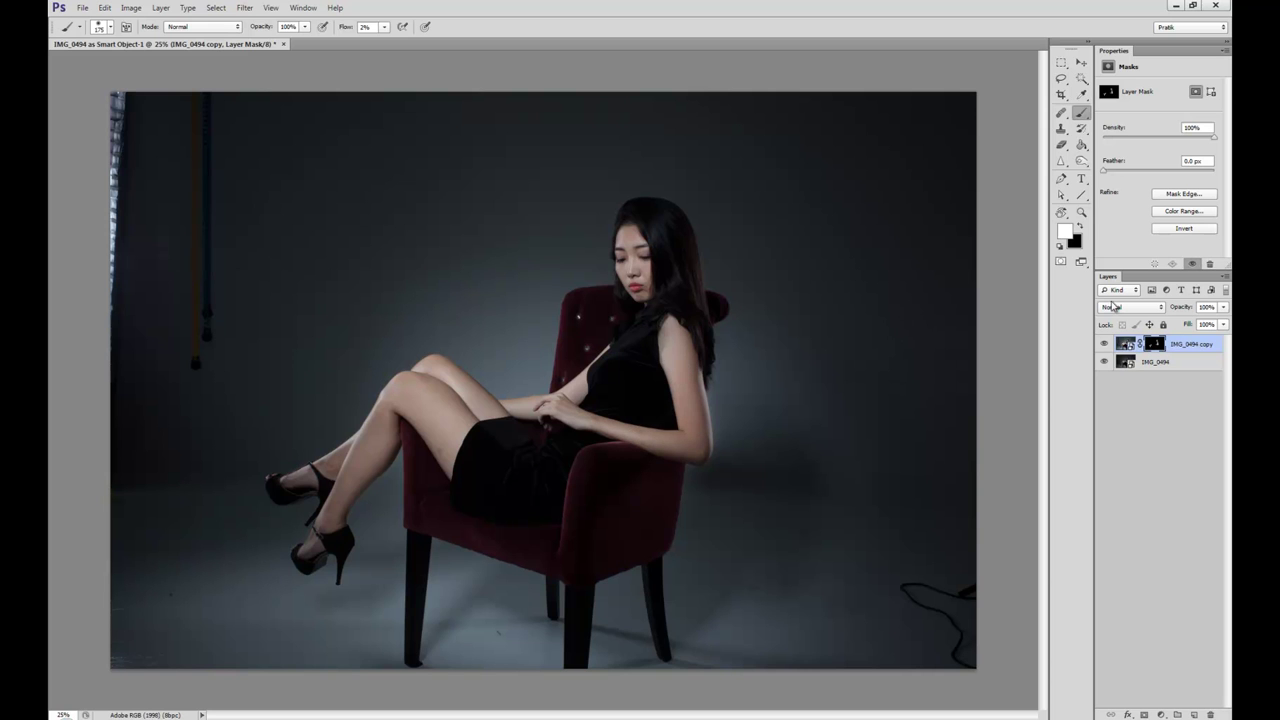
pyautogui.click(1105, 345)
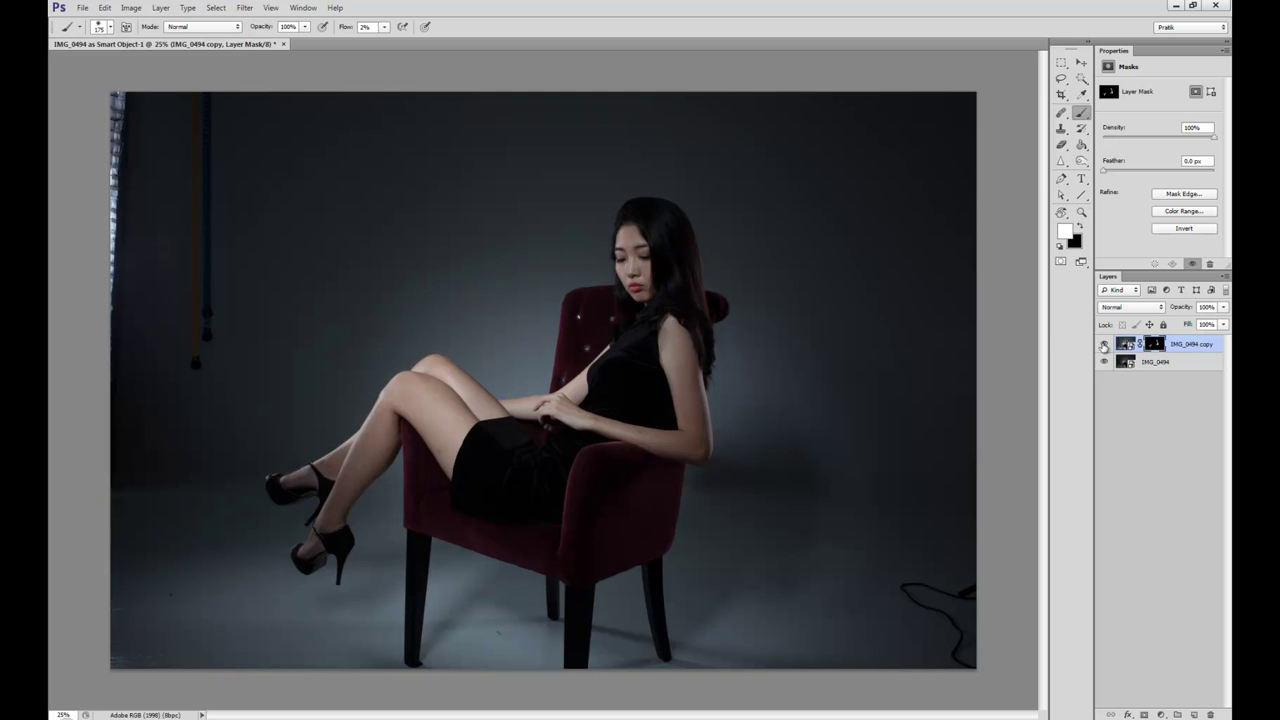
pyautogui.click(1101, 346)
pyautogui.press('z')
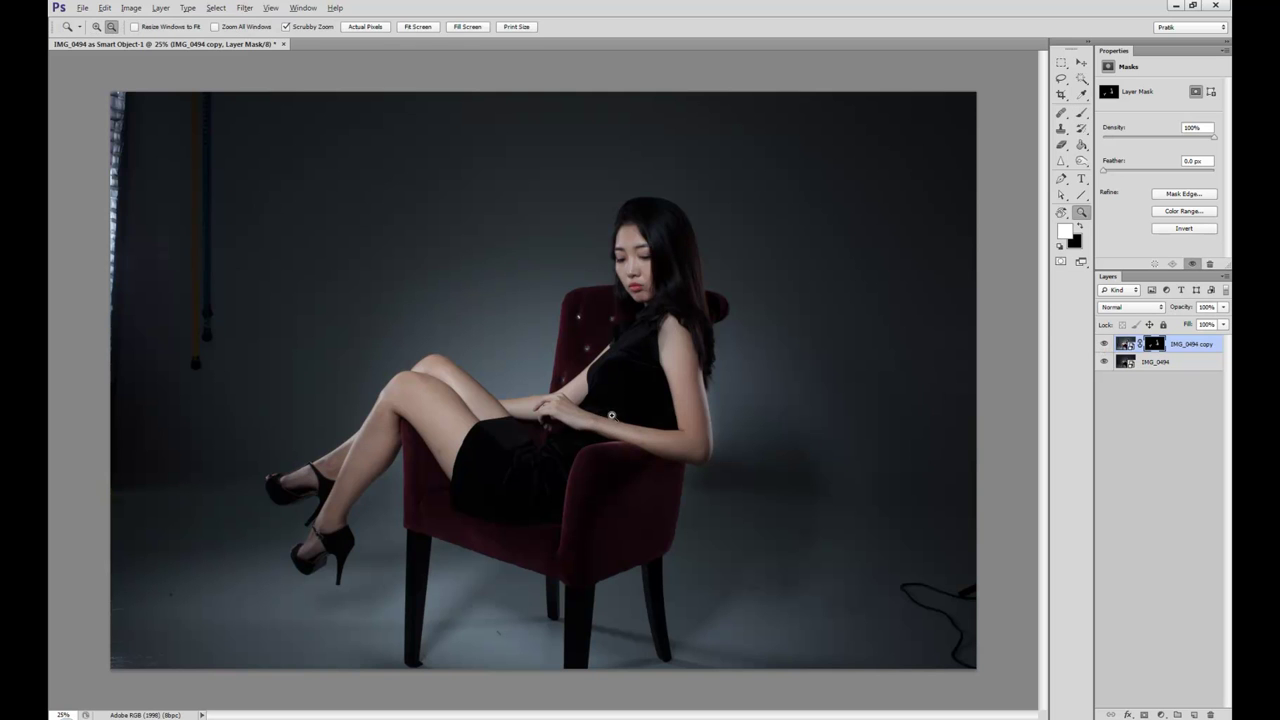
pyautogui.keyDown('alt'); pyautogui.click(612, 416); pyautogui.keyUp('alt')
pyautogui.press('b')
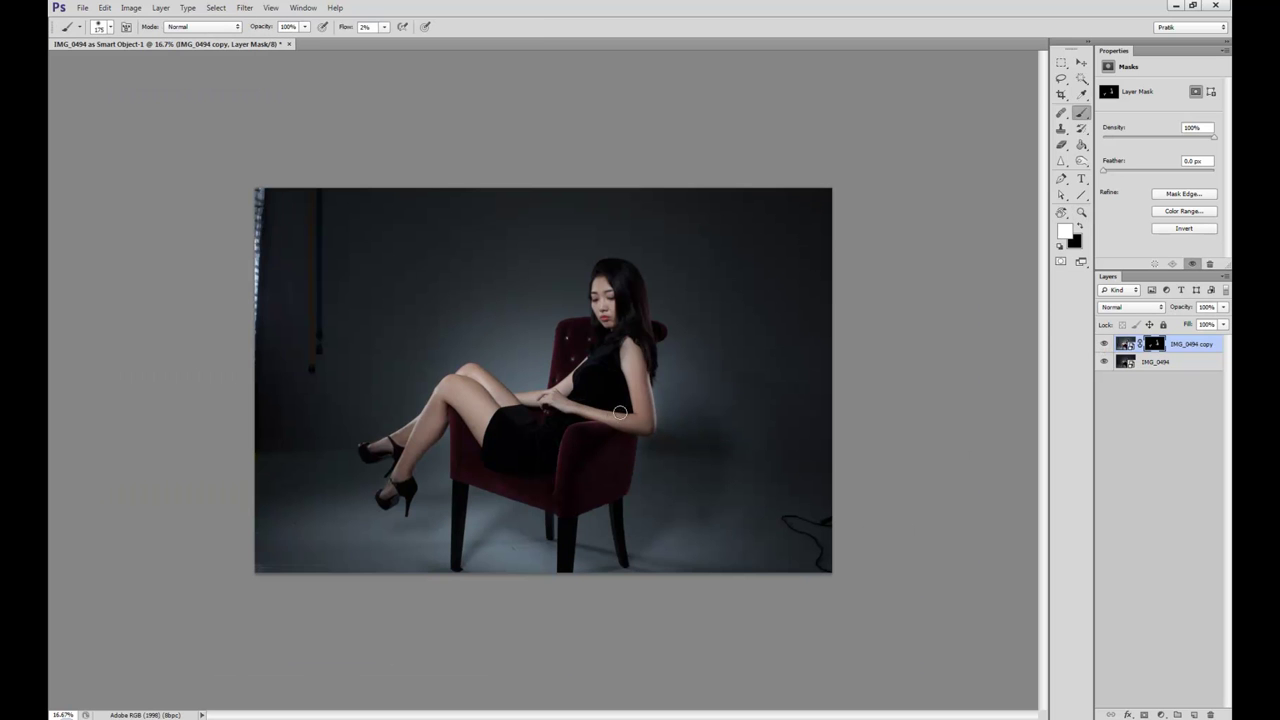
pyautogui.click(1105, 345)
pyautogui.click(1105, 346)
pyautogui.click(1161, 714)
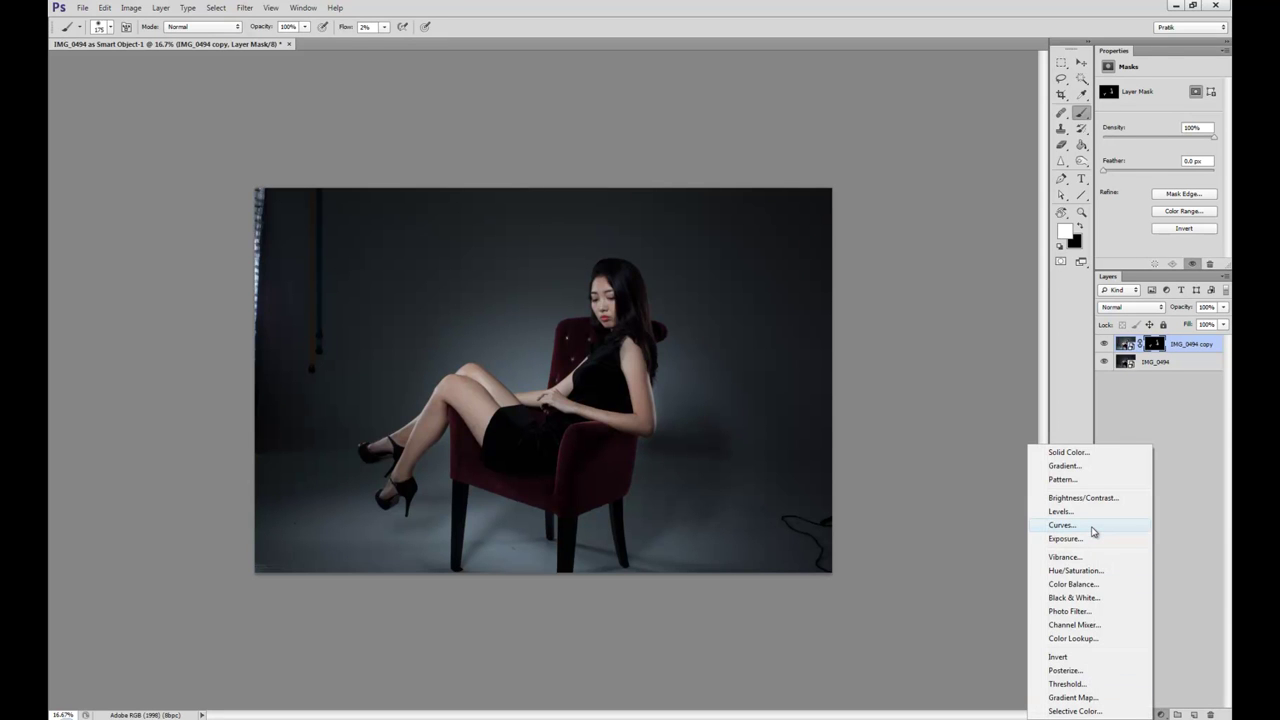
pyautogui.click(1211, 481)
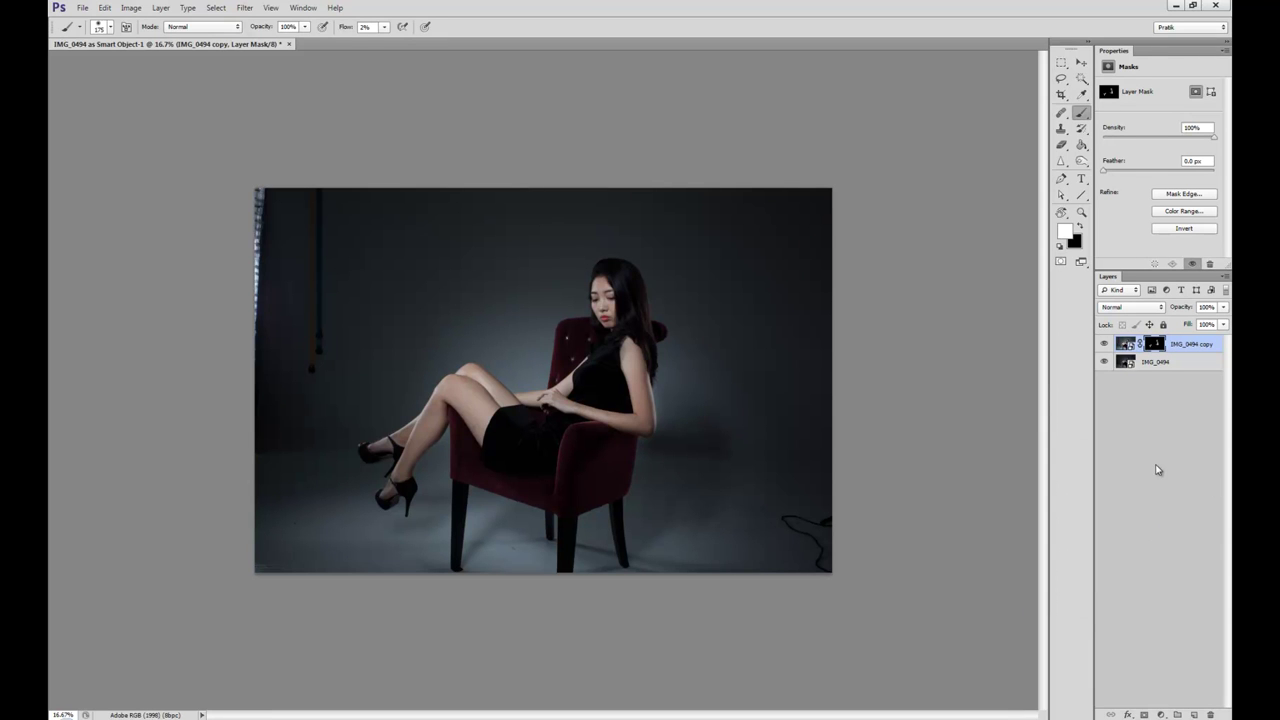